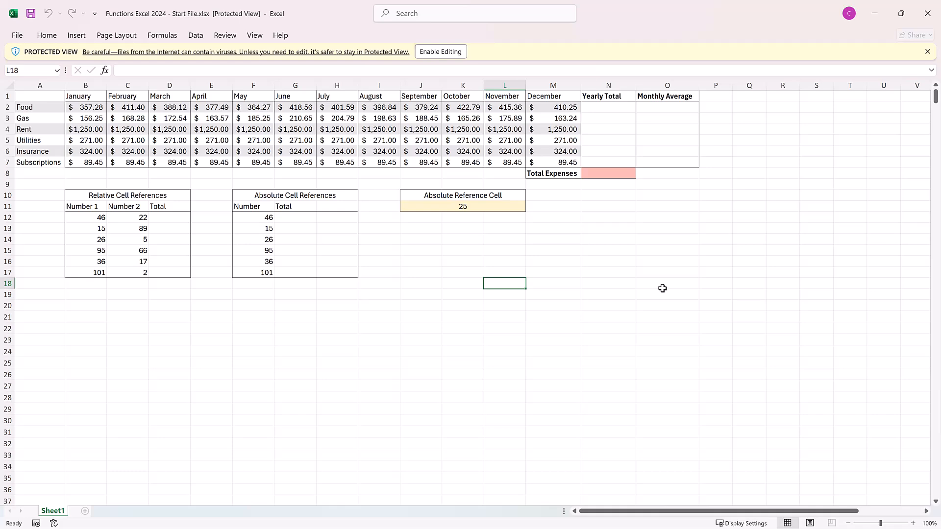
# Enable editing of the protected workbook
pyautogui.click(441, 52)
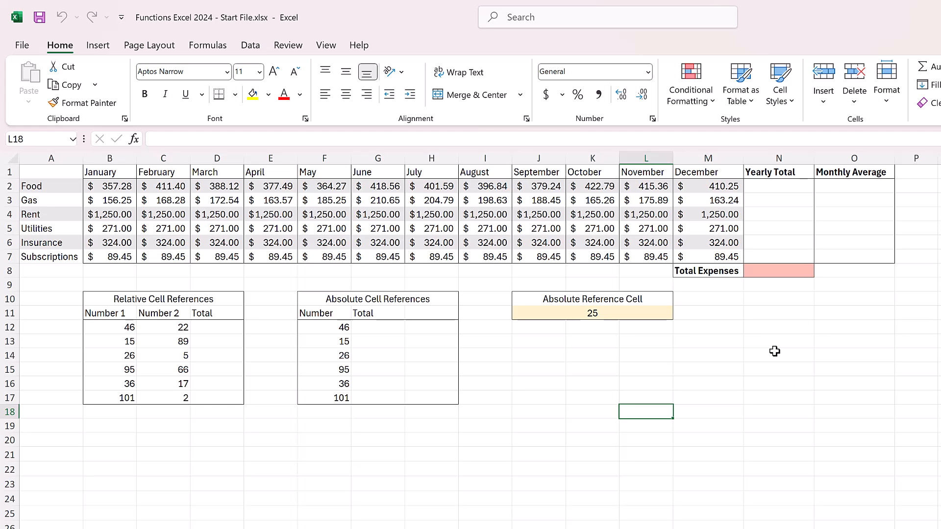
# Enter a SUM formula in N2 that adds only the January and February Food amounts, B2 and C2
pyautogui.click(778, 188)
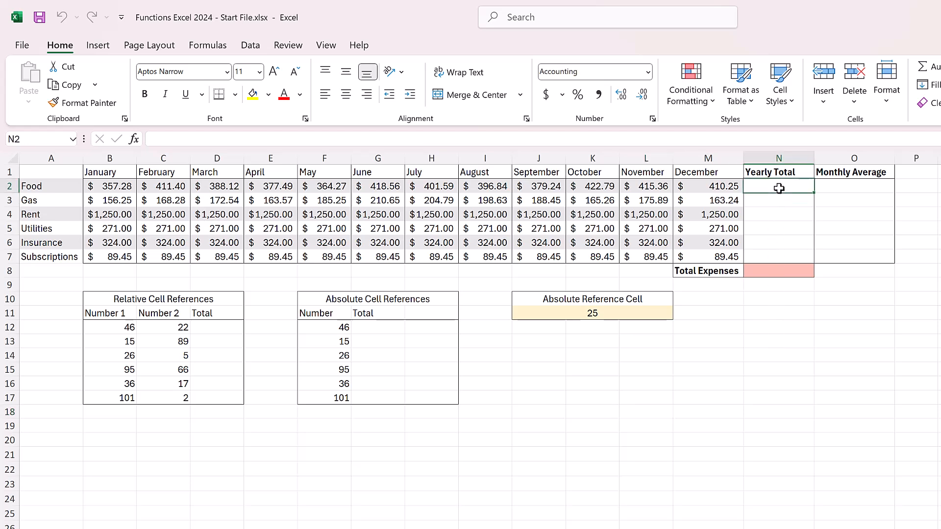
pyautogui.write('=')
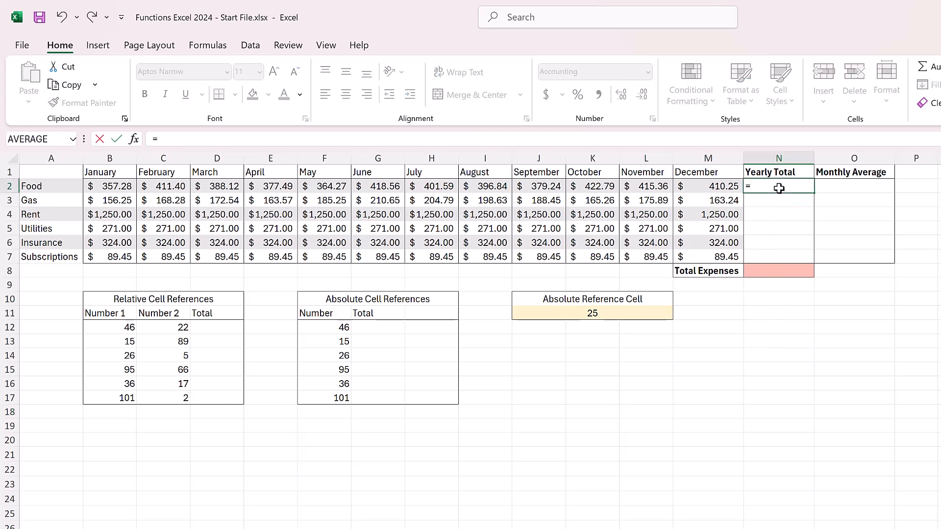
pyautogui.write('sum')
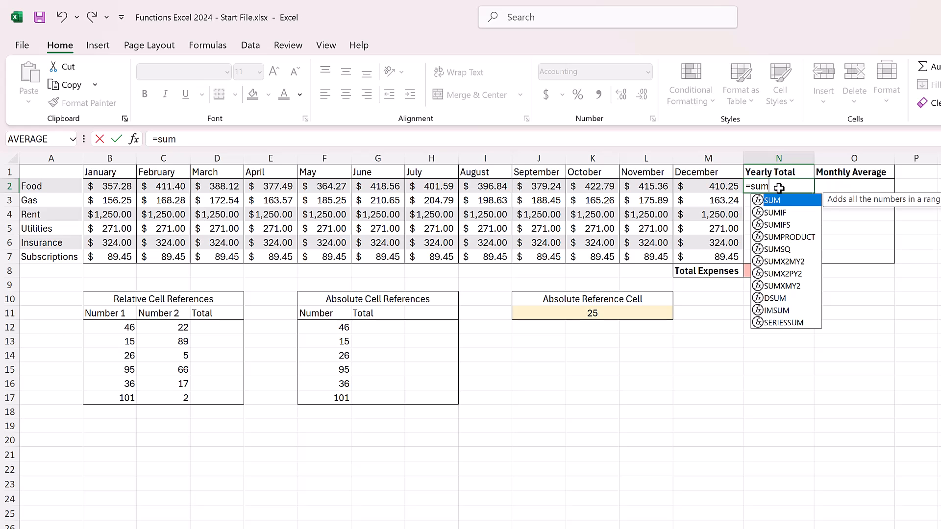
pyautogui.press('Tab')
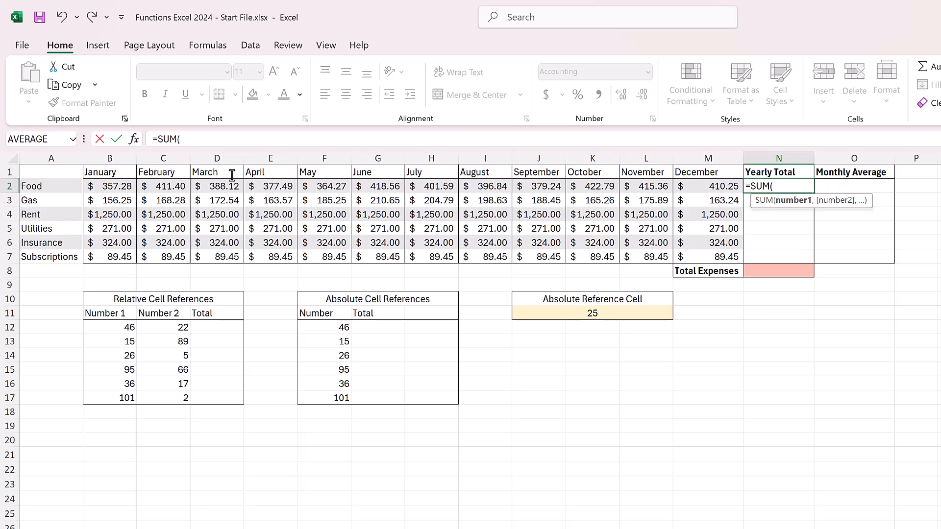
pyautogui.click(115, 188)
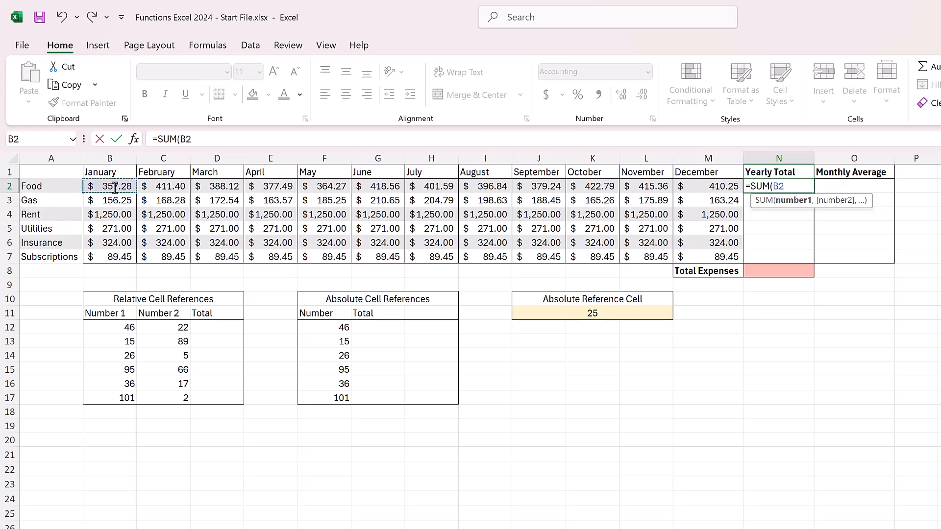
pyautogui.write(',')
pyautogui.click(159, 190)
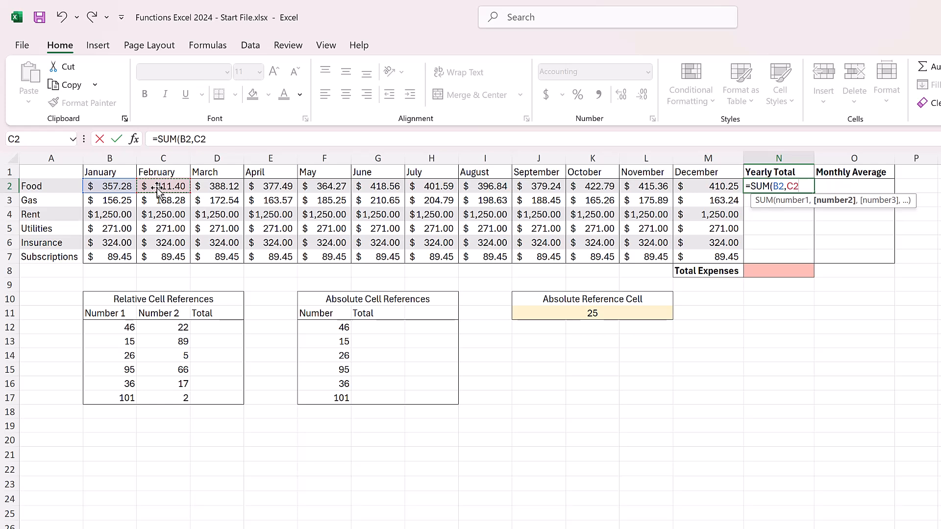
pyautogui.press('Return')
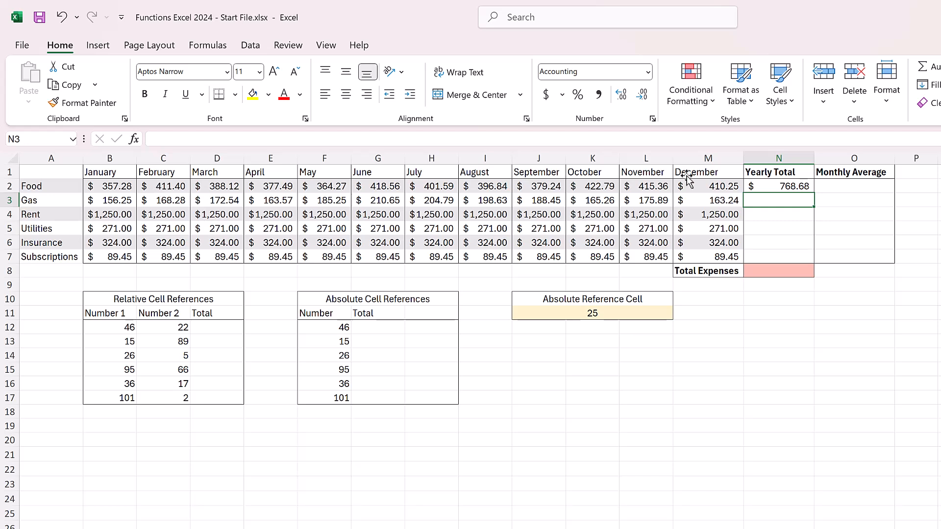
# Replace the Food yearly total in N2 with a SUM formula over the range B2:M2
pyautogui.click(781, 190)
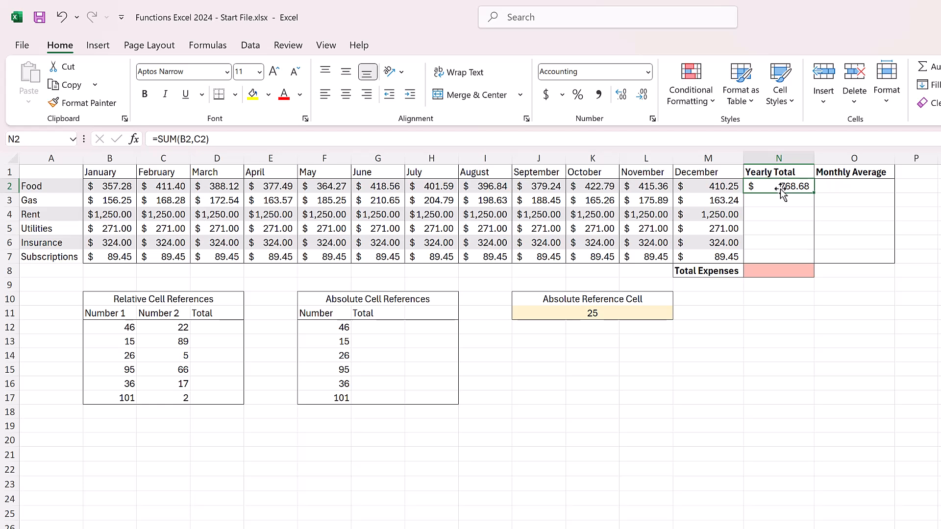
pyautogui.press('BackSpace')
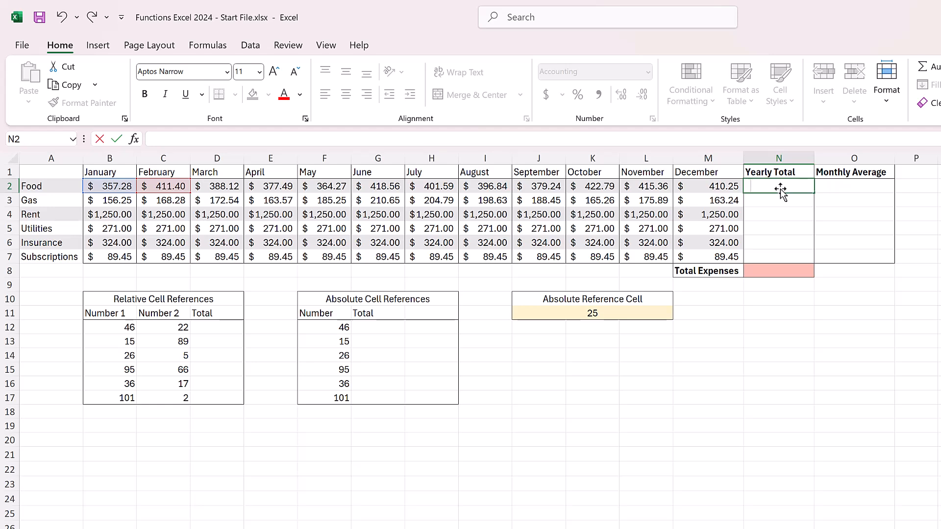
pyautogui.write('=sum')
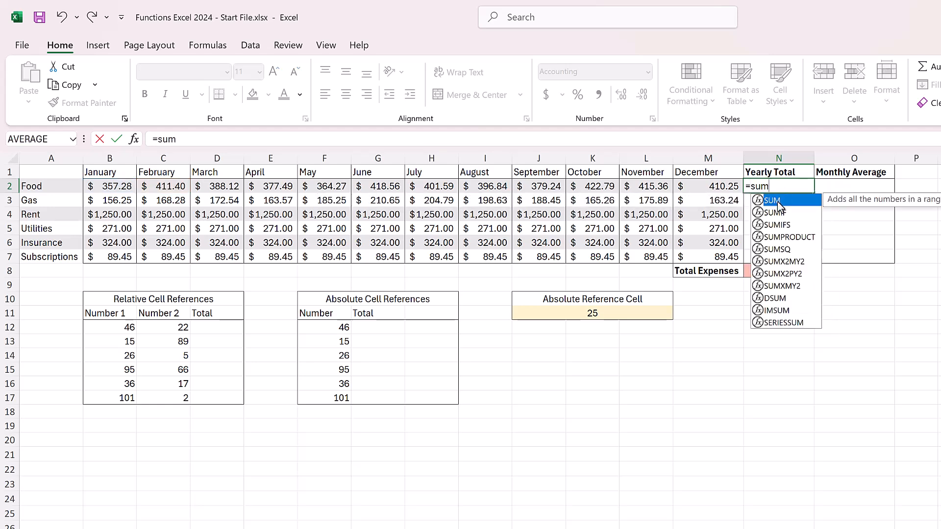
pyautogui.doubleClick(777, 201)
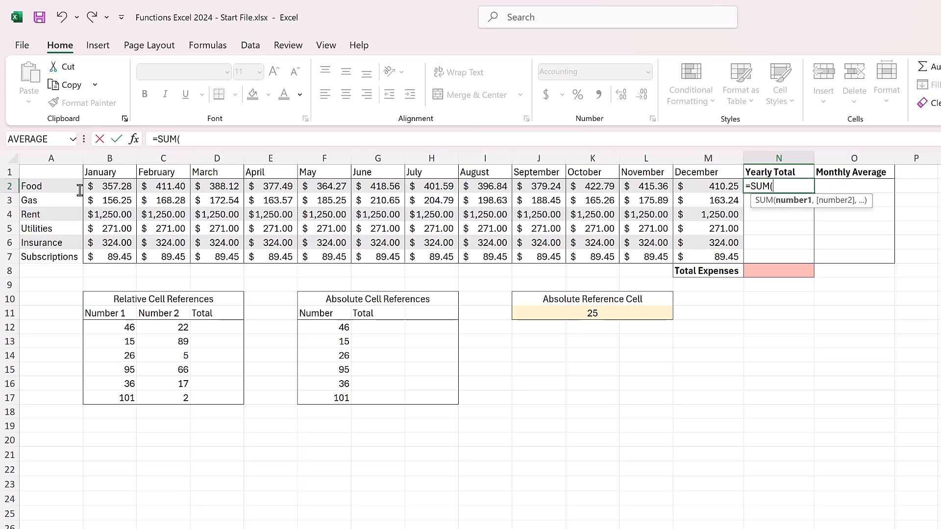
pyautogui.moveTo(85, 187); pyautogui.dragTo(686, 190)
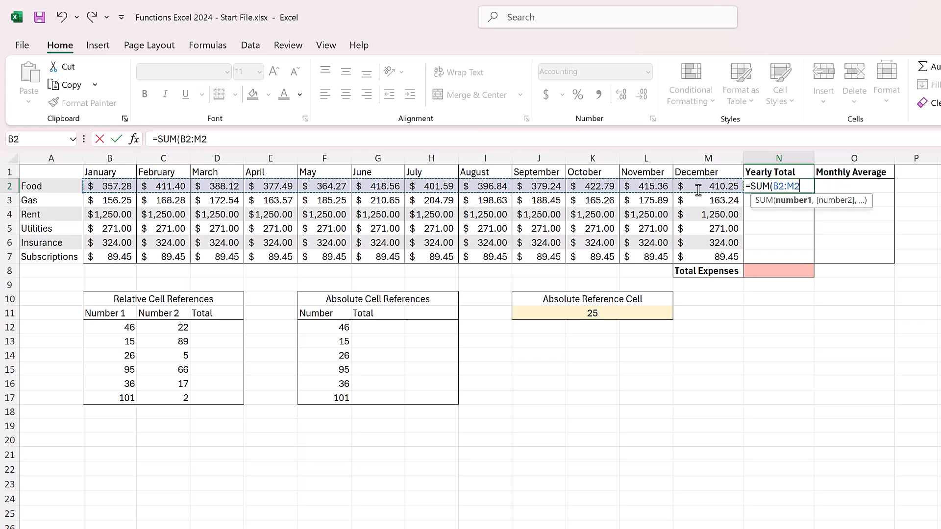
pyautogui.press('Return')
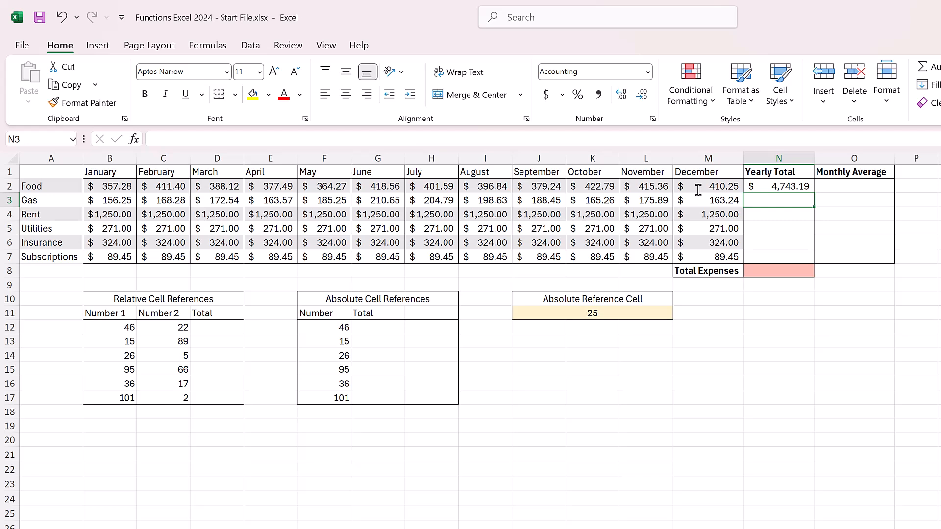
# Copy the Food yearly total formula to the Gas row and fill it down through Subscriptions in N7
pyautogui.click(771, 188)
pyautogui.hotkey('ctrl', 'c')
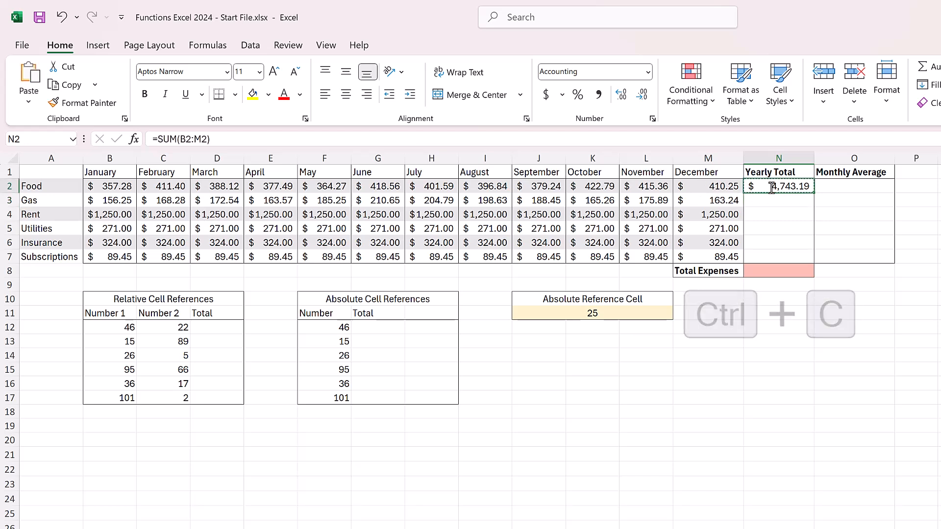
pyautogui.click(774, 203)
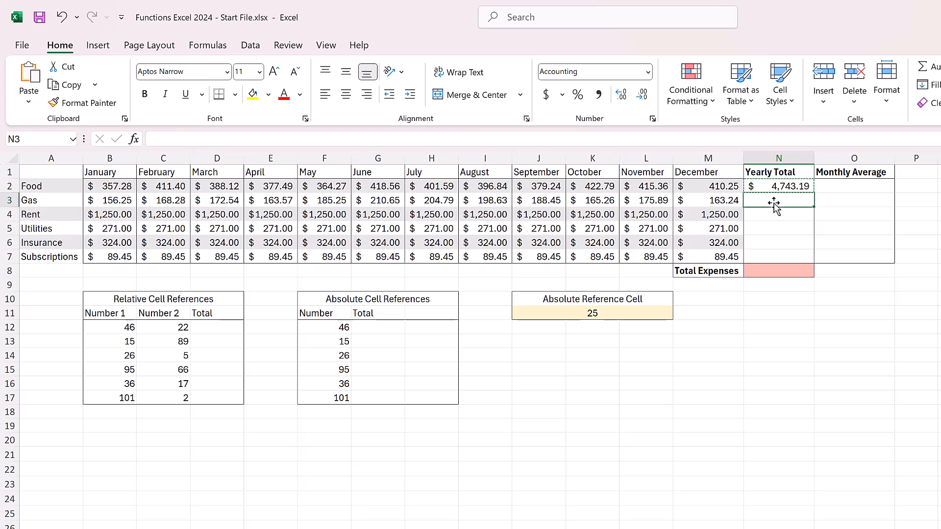
pyautogui.hotkey('ctrl', 'v')
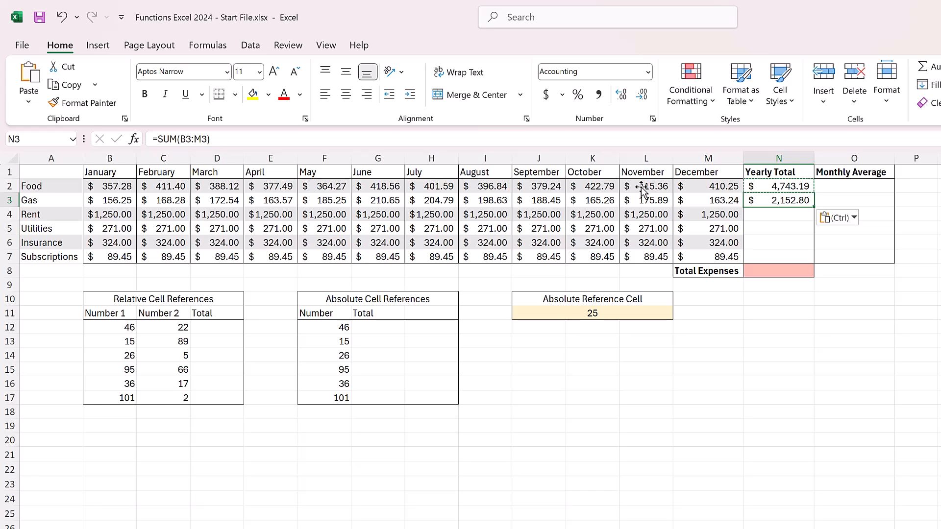
pyautogui.press('Escape')
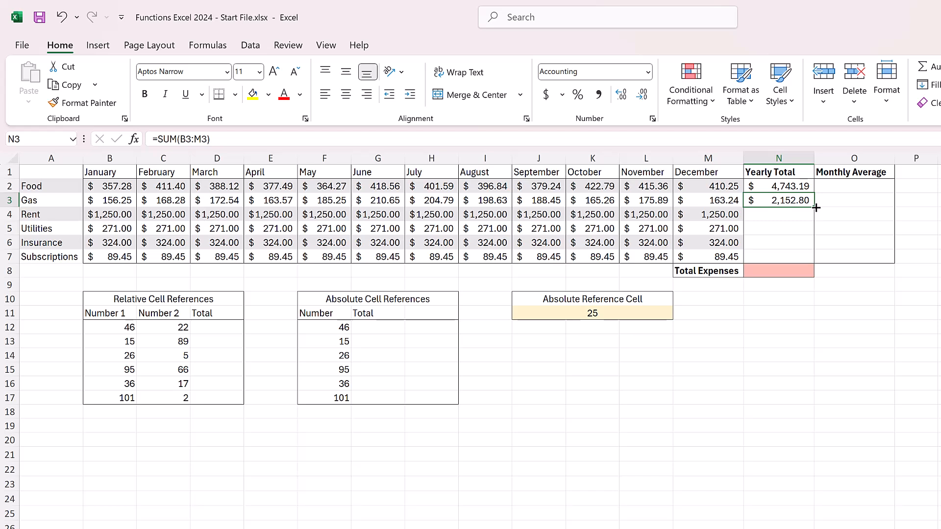
pyautogui.moveTo(816, 208); pyautogui.dragTo(814, 259)
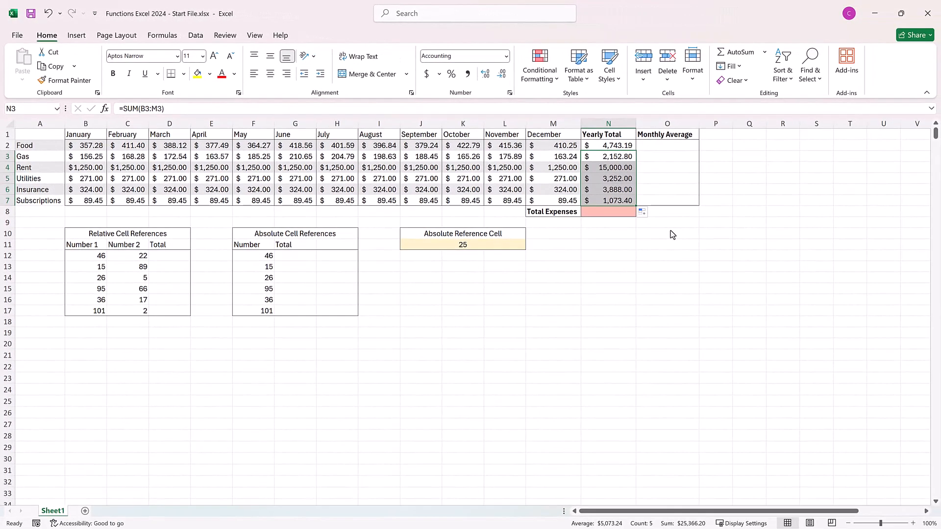
# Use AutoSum in the Total Expenses cell N8 to add the yearly totals N2:N7
pyautogui.click(622, 213)
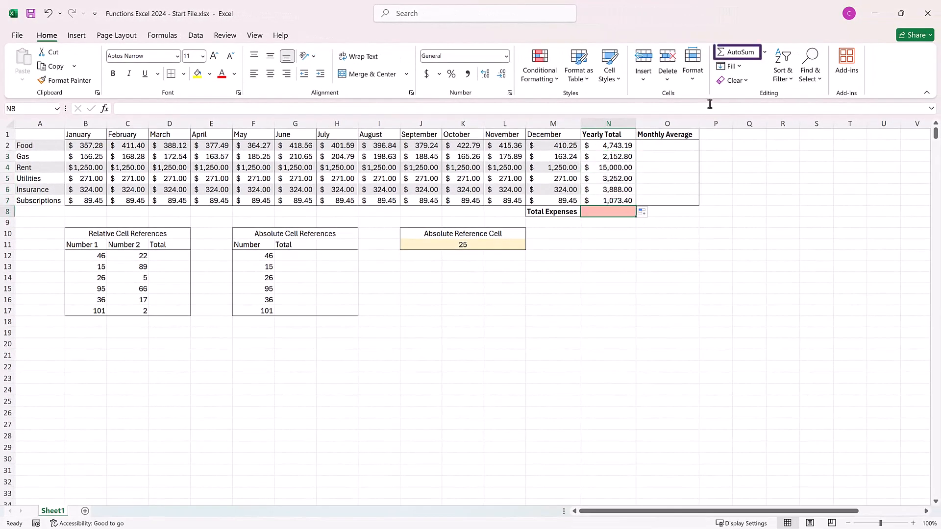
pyautogui.click(738, 53)
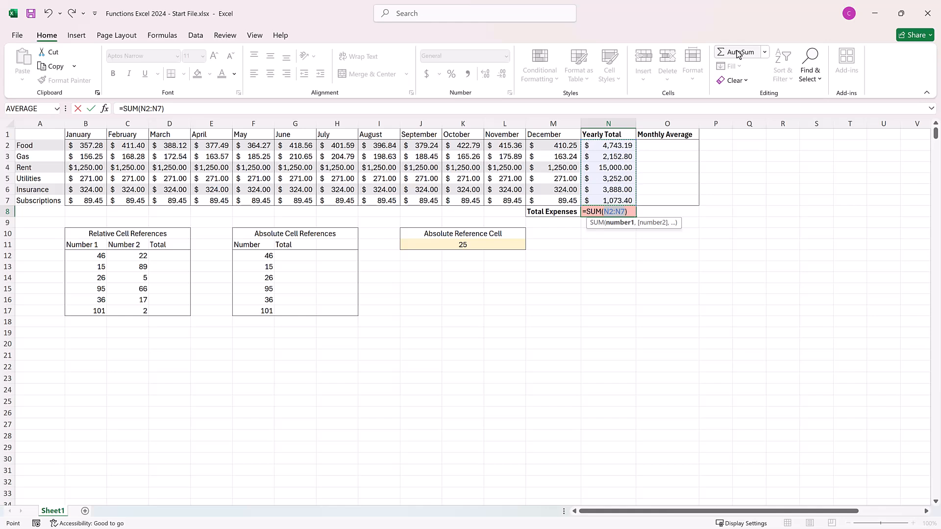
pyautogui.press('Return')
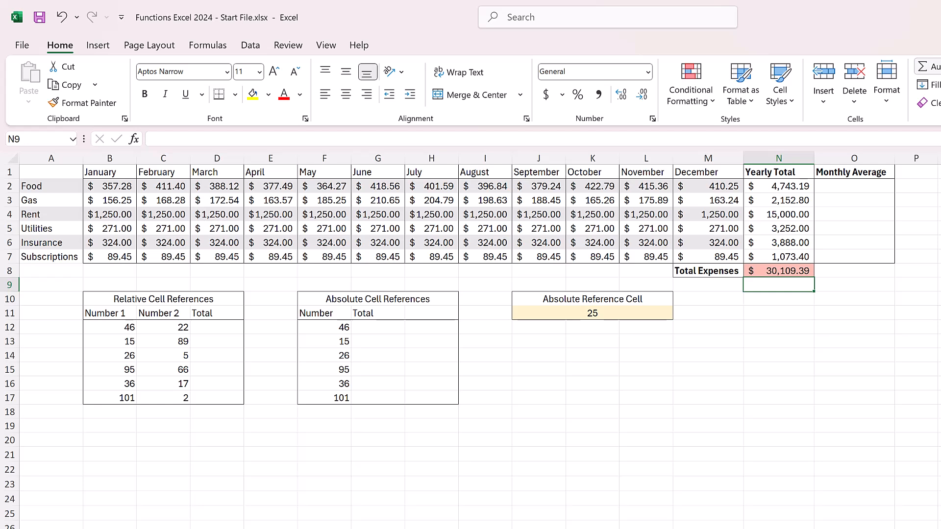
# Insert the AVERAGE function from the Statistical category into the Food monthly average cell O2
pyautogui.click(863, 187)
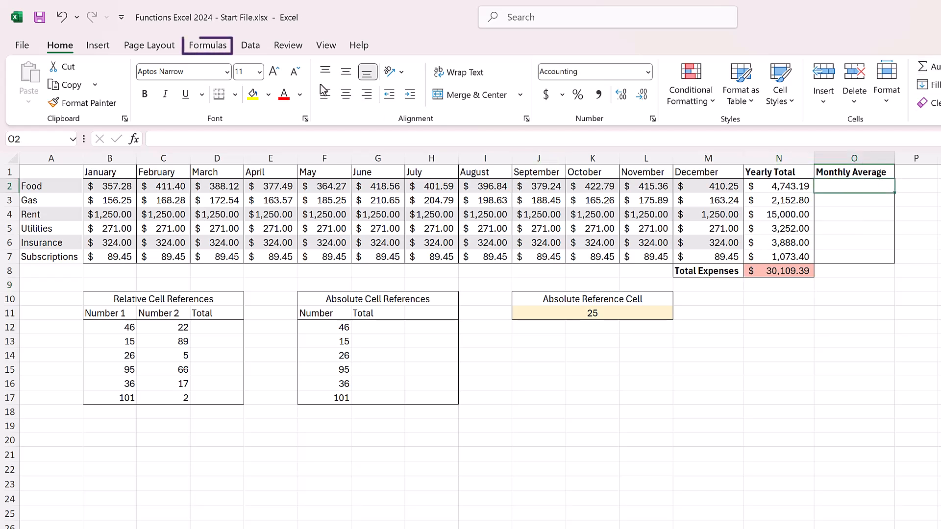
pyautogui.click(208, 45)
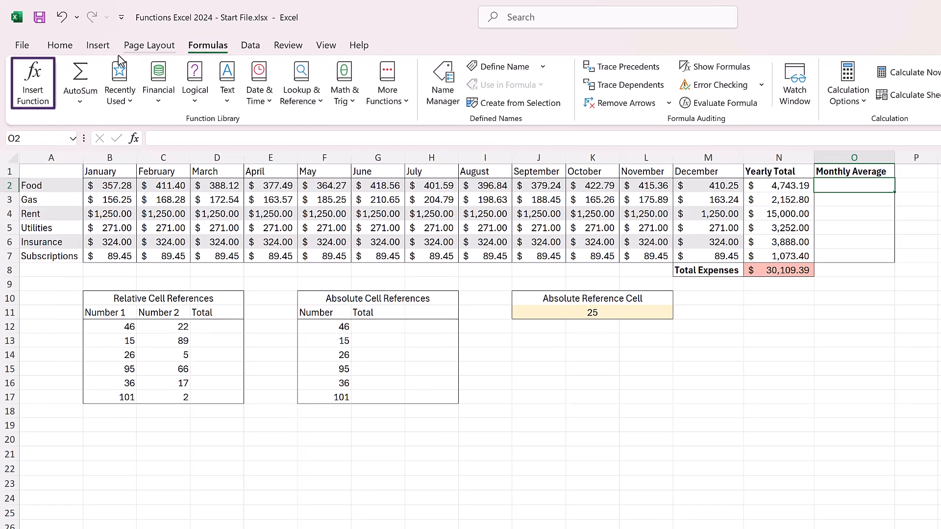
pyautogui.click(42, 85)
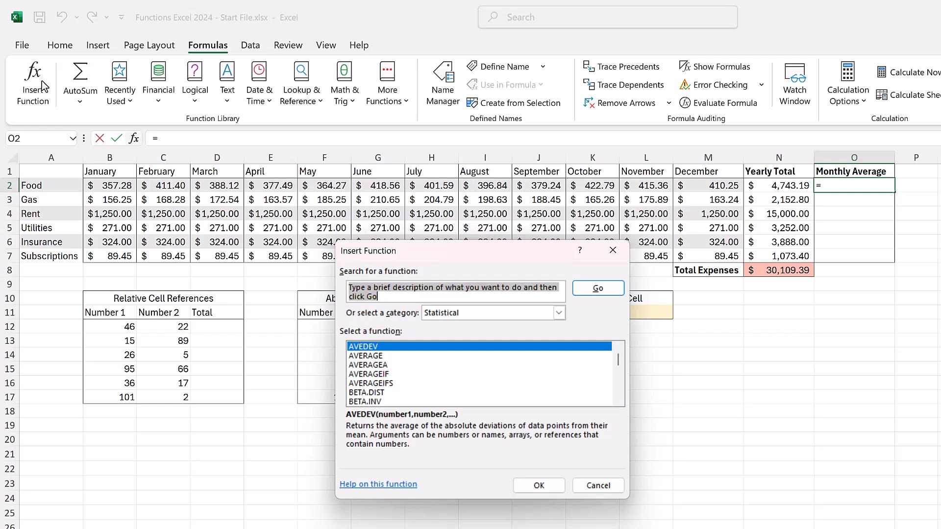
pyautogui.click(441, 312)
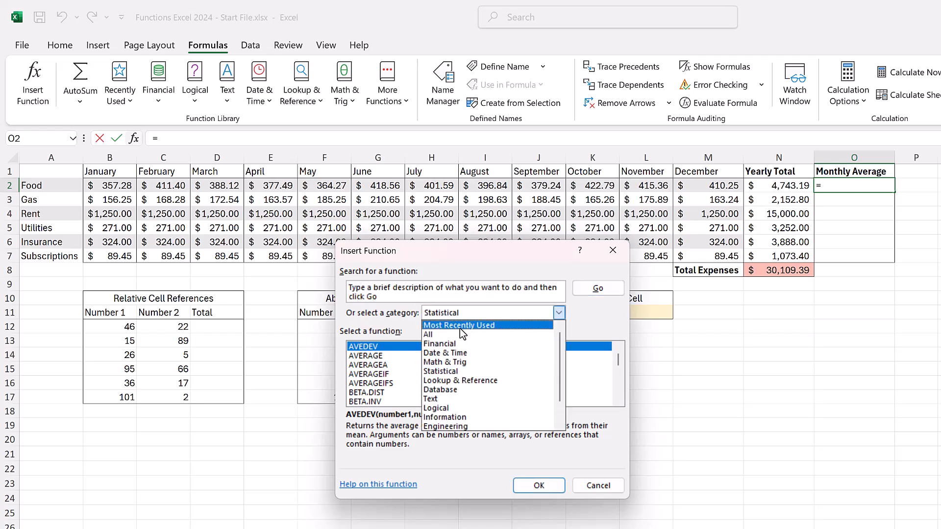
pyautogui.click(459, 371)
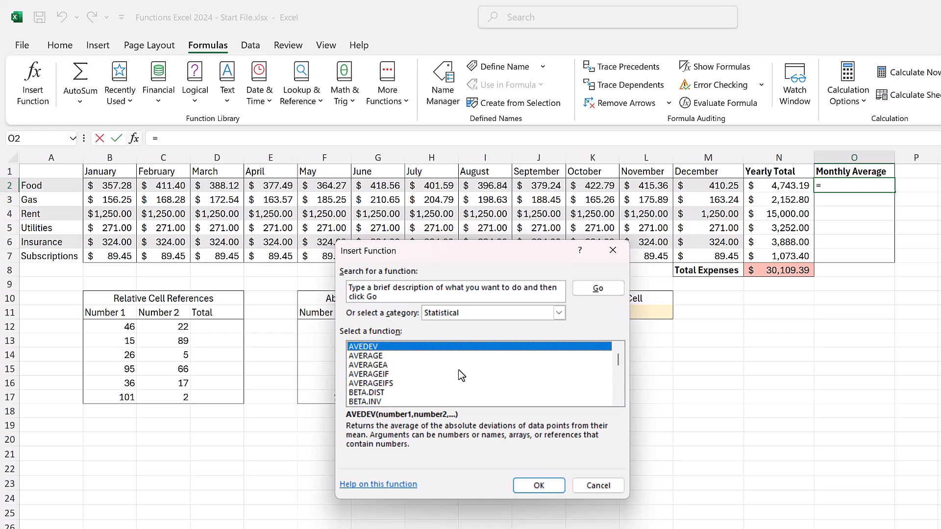
pyautogui.click(457, 355)
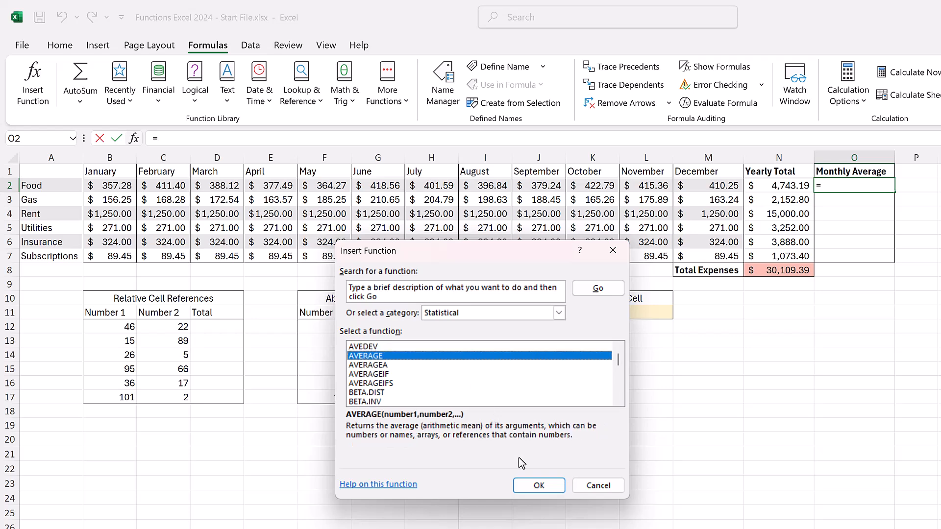
pyautogui.click(535, 481)
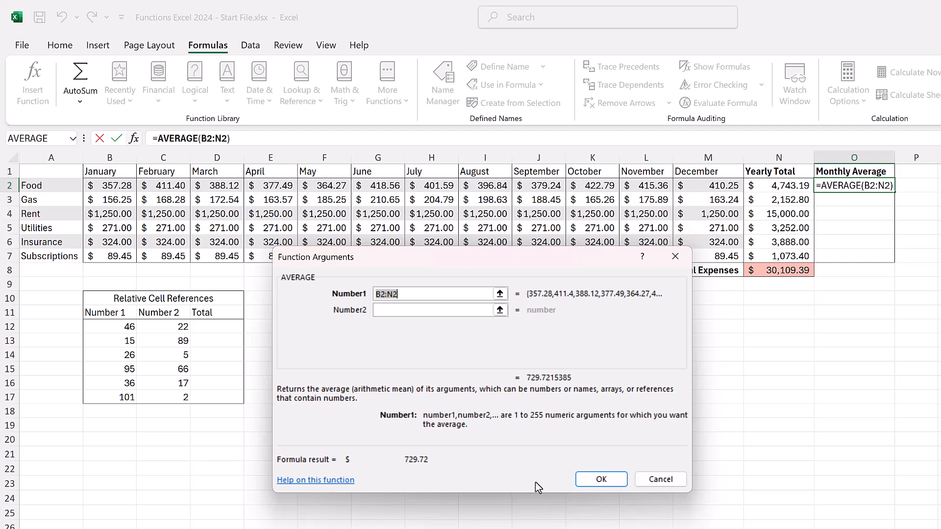
# Set the average's Number1 range to B2:M2 and fill the formula down the Monthly Average column to O7
pyautogui.press('BackSpace')
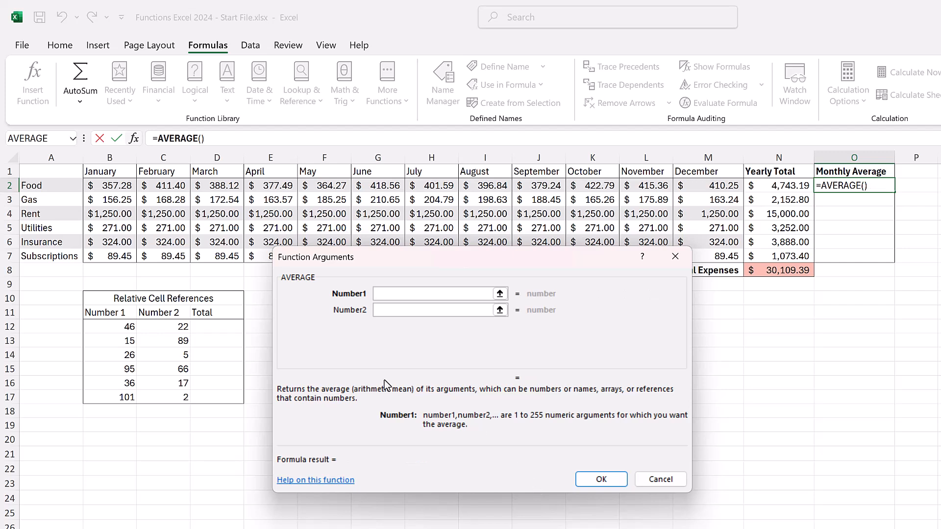
pyautogui.click(113, 188)
pyautogui.moveTo(112, 189); pyautogui.dragTo(704, 192)
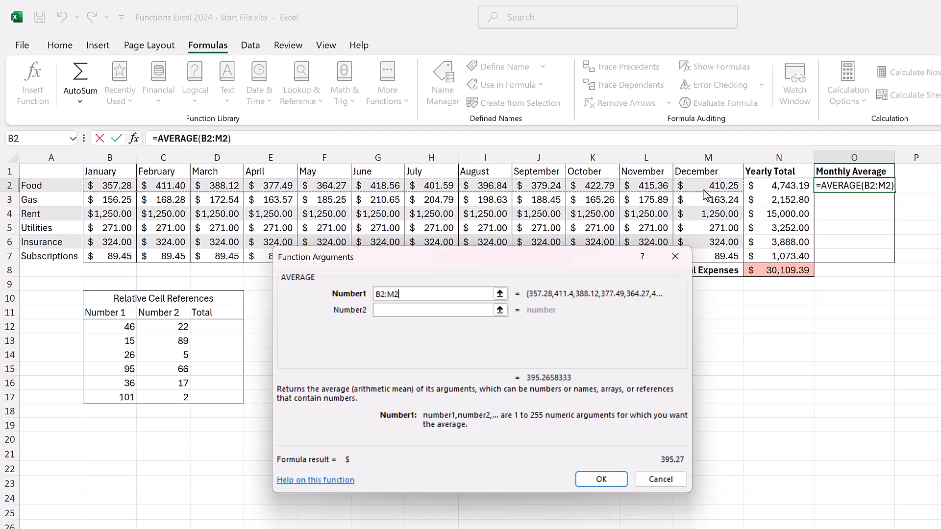
pyautogui.click(599, 479)
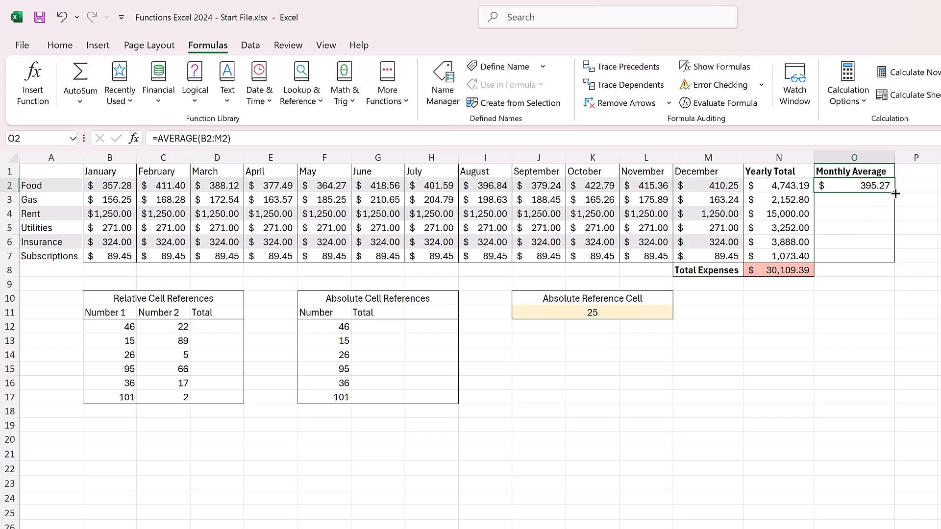
pyautogui.moveTo(893, 191); pyautogui.dragTo(892, 261)
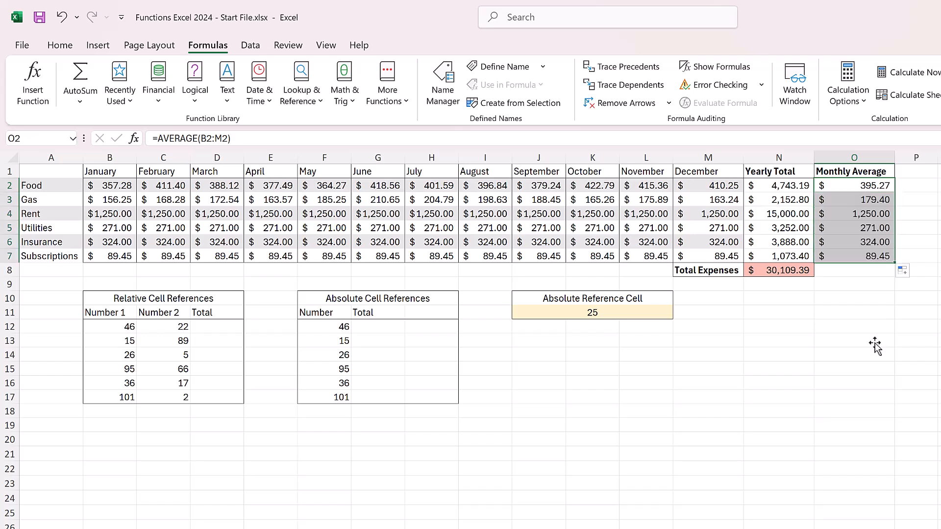
pyautogui.click(875, 344)
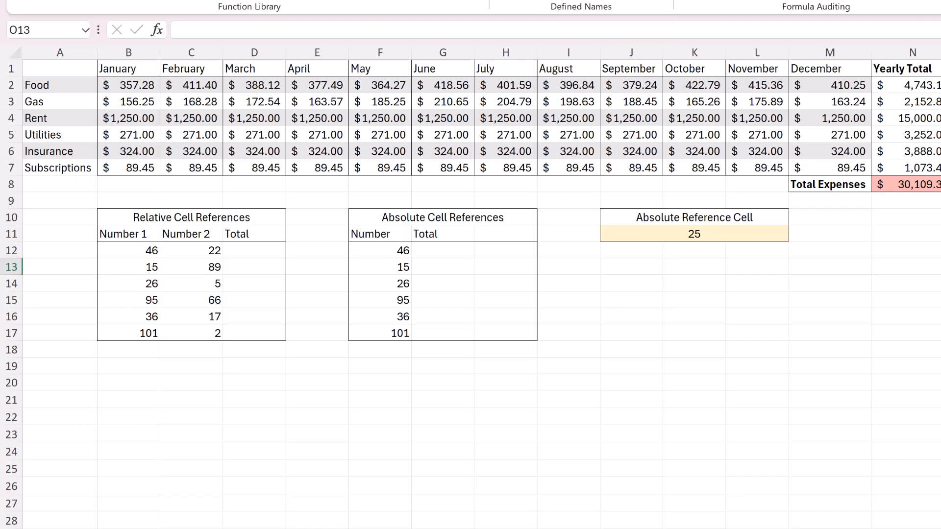
# Enter the formula =B12+C12 in the first Total cell D12 of the Relative Cell References table
pyautogui.click(251, 252)
pyautogui.write('=')
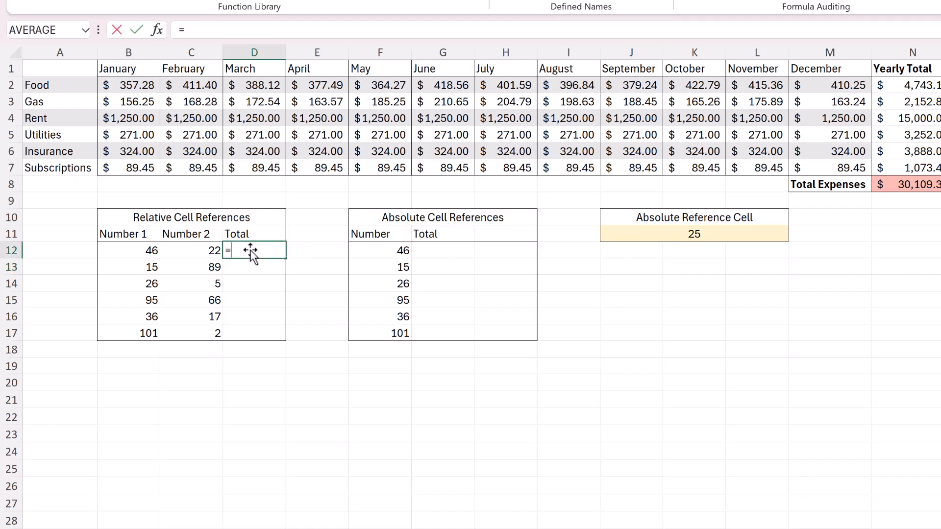
pyautogui.click(137, 252)
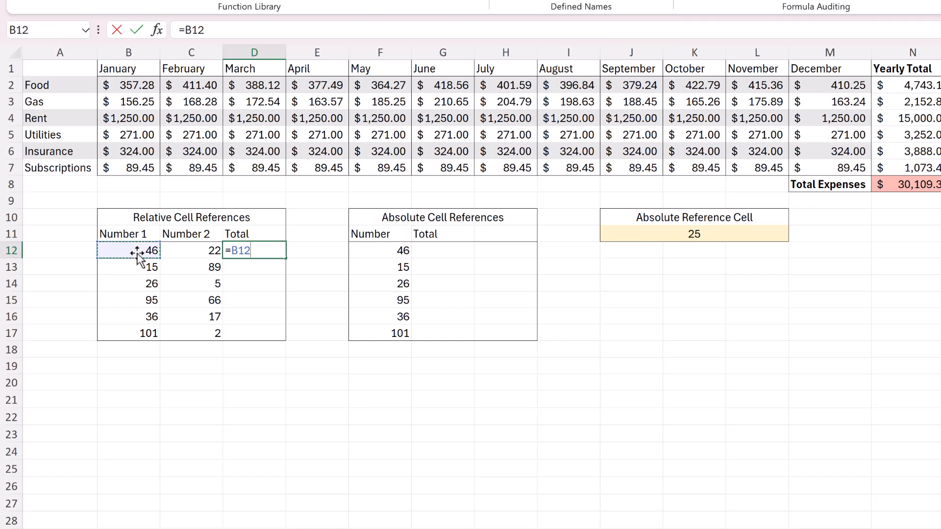
pyautogui.write('+')
pyautogui.click(194, 254)
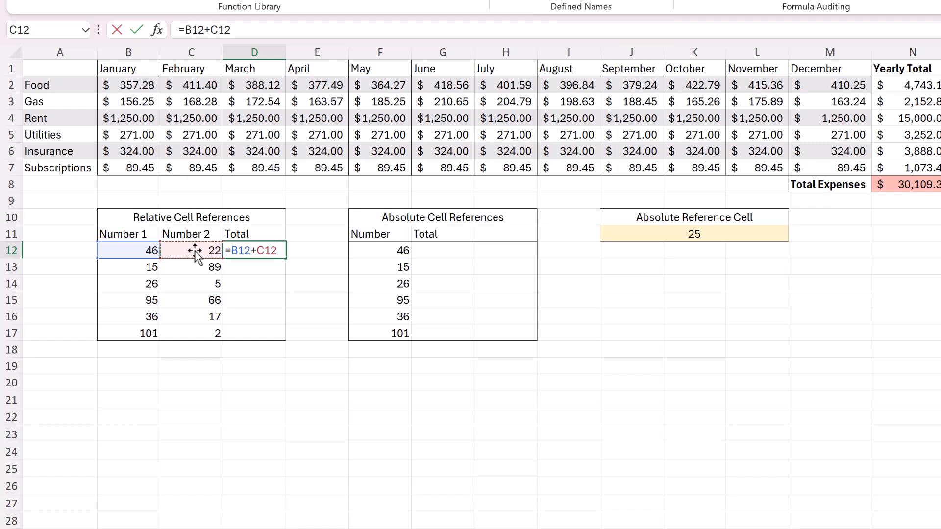
pyautogui.press('Return')
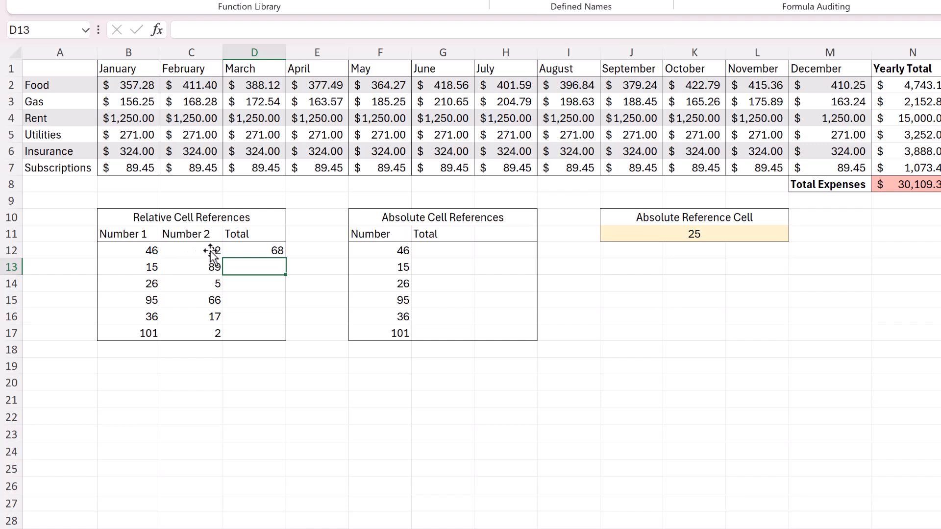
# Fill the D12 formula down the relative Total column to D17 and inspect the cell references in D14
pyautogui.click(244, 255)
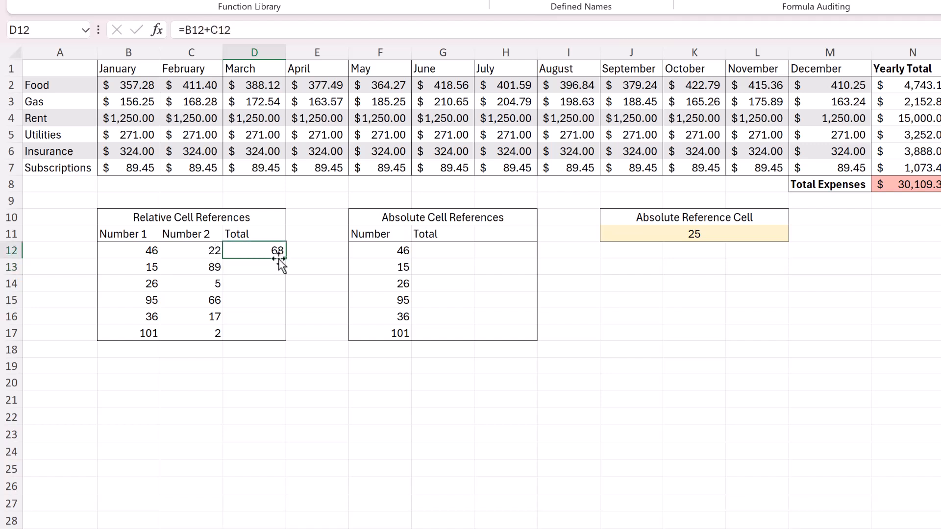
pyautogui.moveTo(285, 258); pyautogui.dragTo(294, 338)
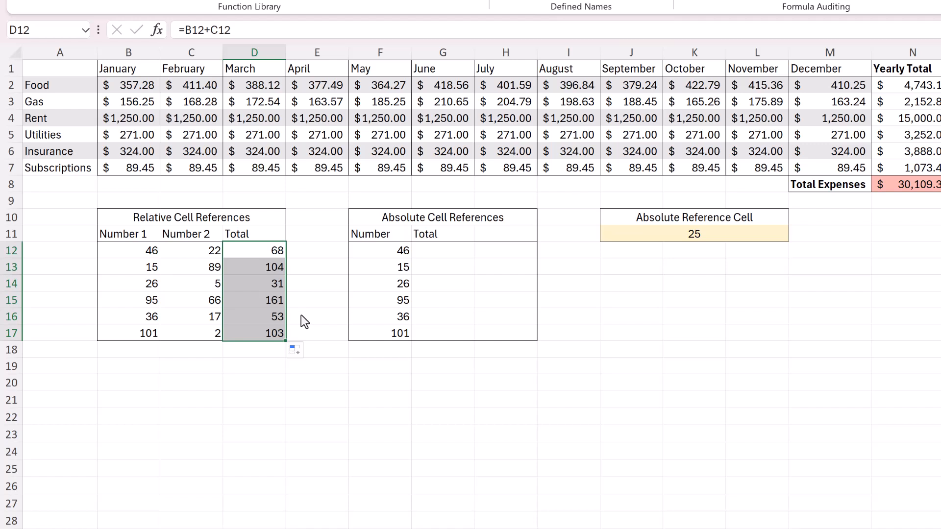
pyautogui.doubleClick(271, 284)
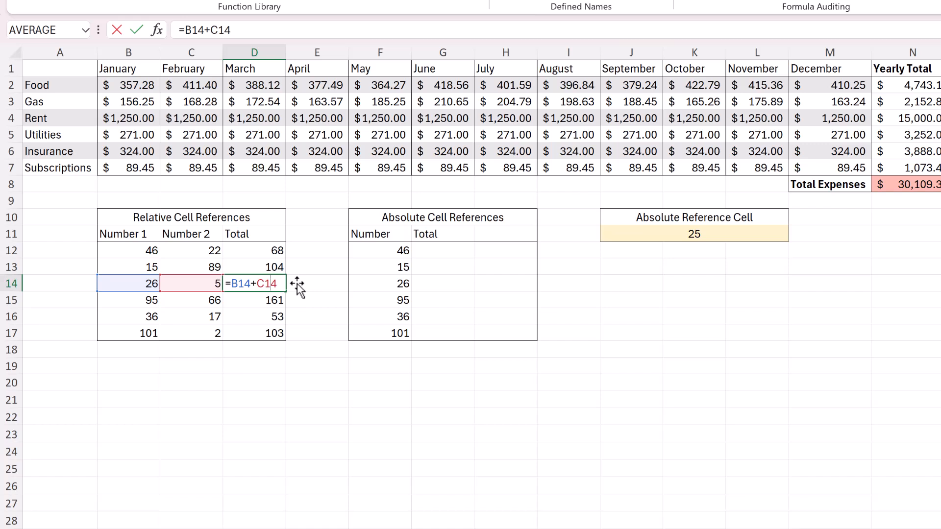
pyautogui.press('Tab')
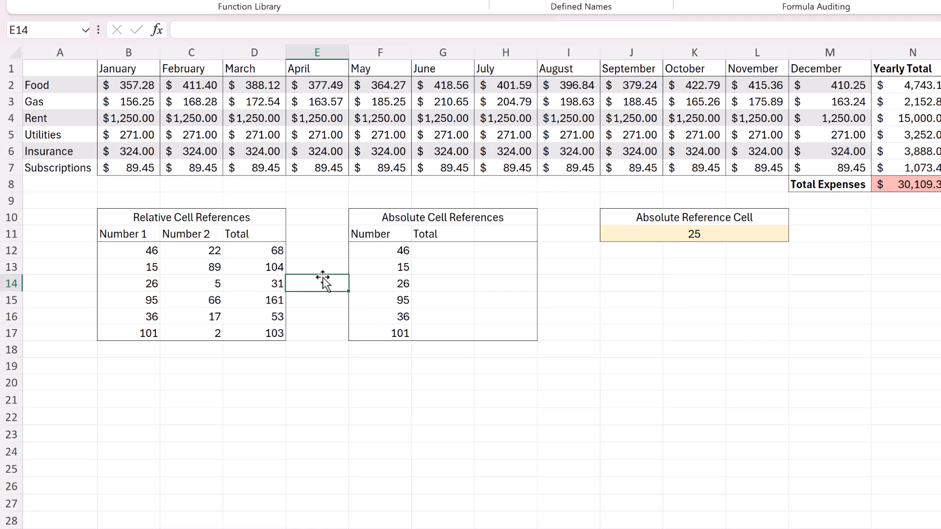
# Enter the formula =F12+J11 in the first Total cell G12 of the Absolute Cell References table
pyautogui.click(426, 252)
pyautogui.write('=')
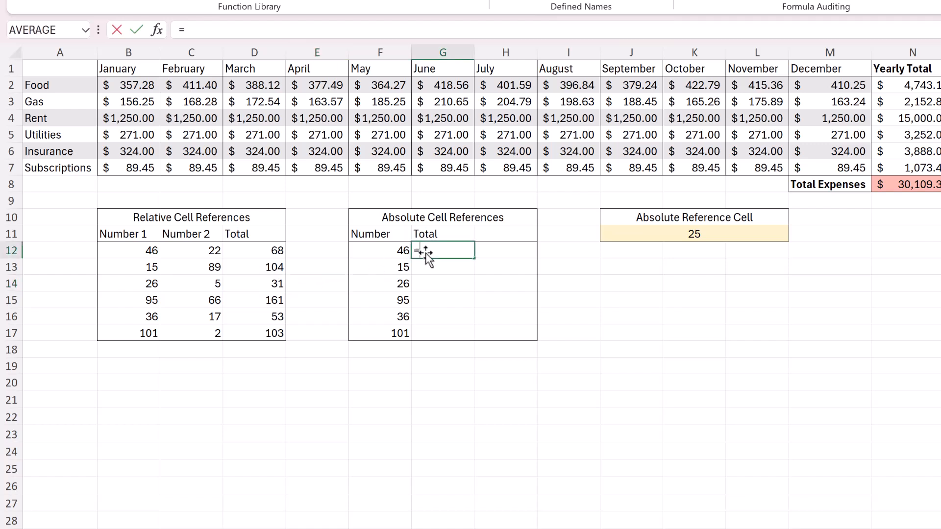
pyautogui.click(399, 252)
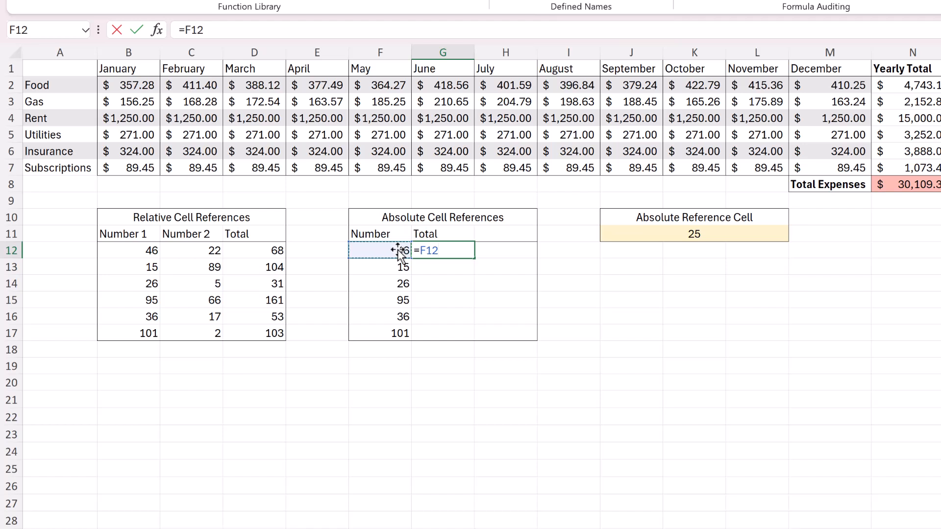
pyautogui.write('+')
pyautogui.click(688, 237)
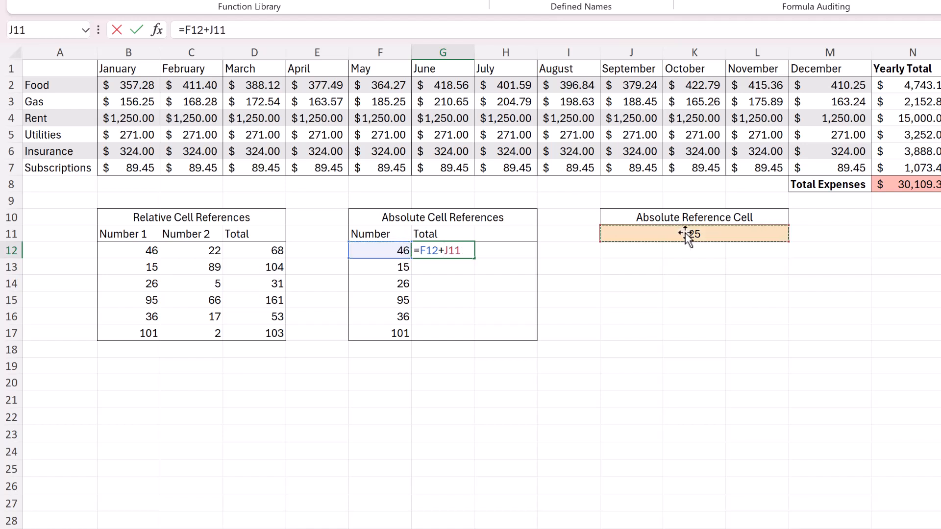
pyautogui.press('Return')
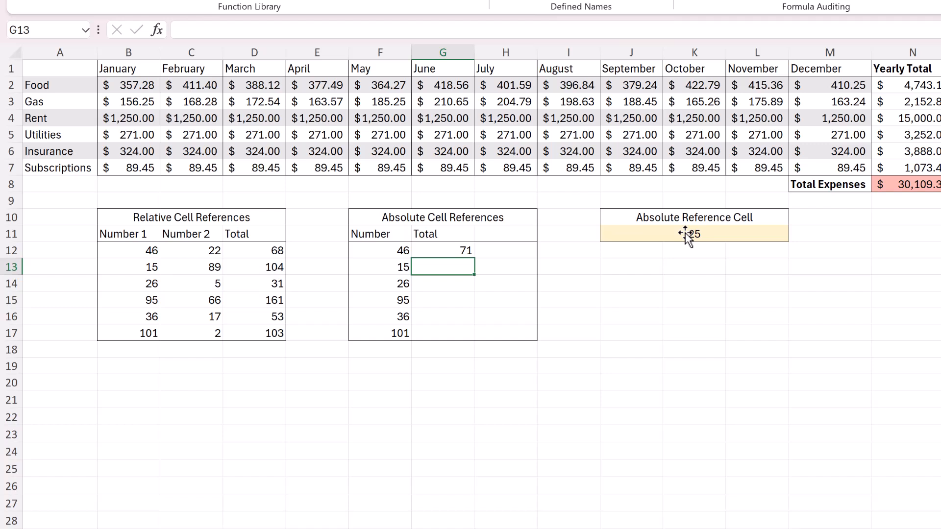
# Try filling the G12 formula with its relative J11 reference down to G17, and inspect the references in G13
pyautogui.click(450, 250)
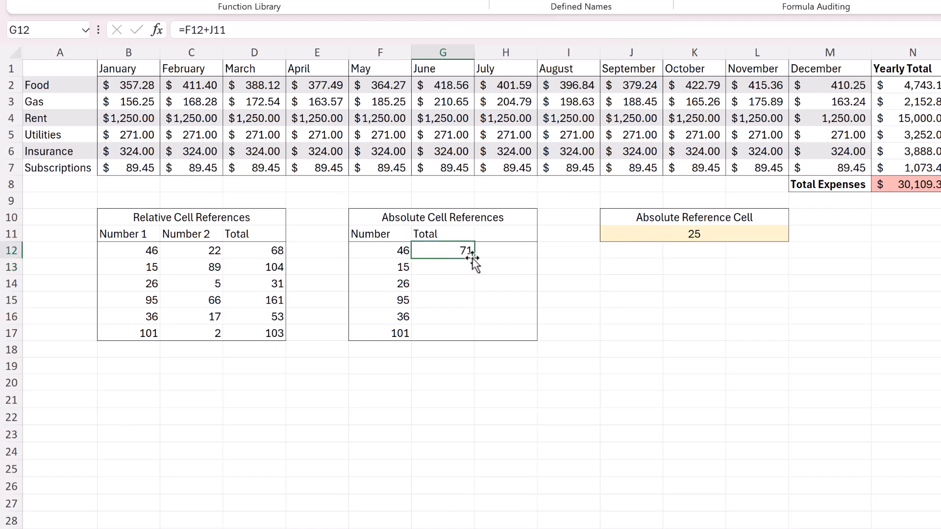
pyautogui.moveTo(474, 258); pyautogui.dragTo(480, 343)
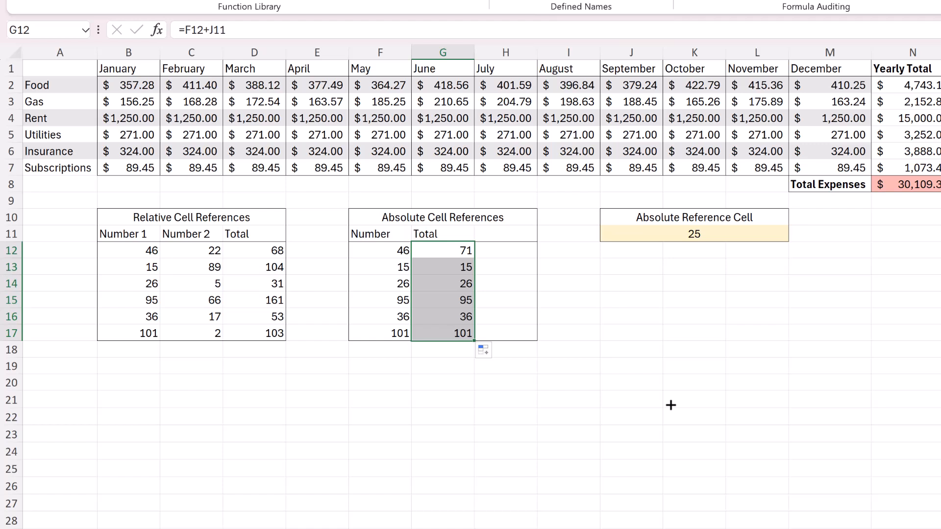
pyautogui.click(671, 405)
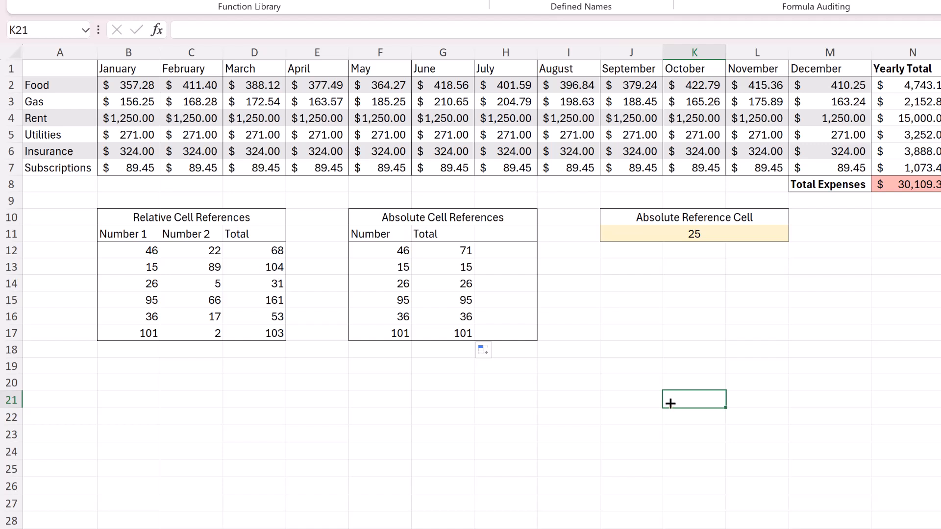
pyautogui.doubleClick(440, 262)
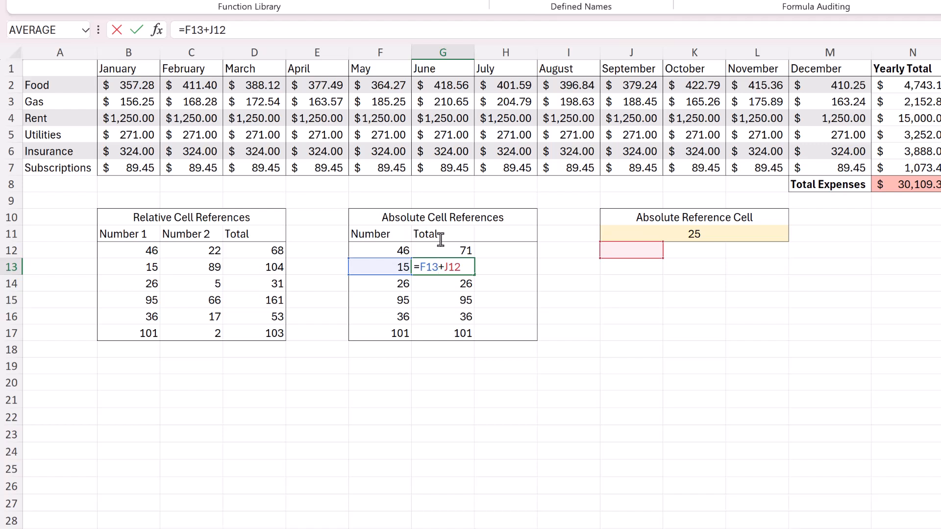
pyautogui.click(563, 275)
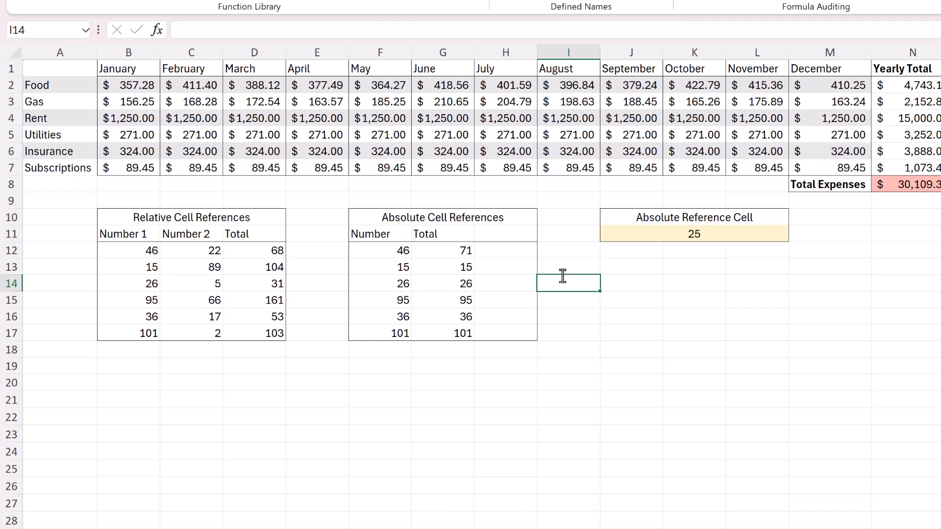
# Make the J11 reference in G12 absolute so the formula reads =F12+$J$11
pyautogui.click(449, 252)
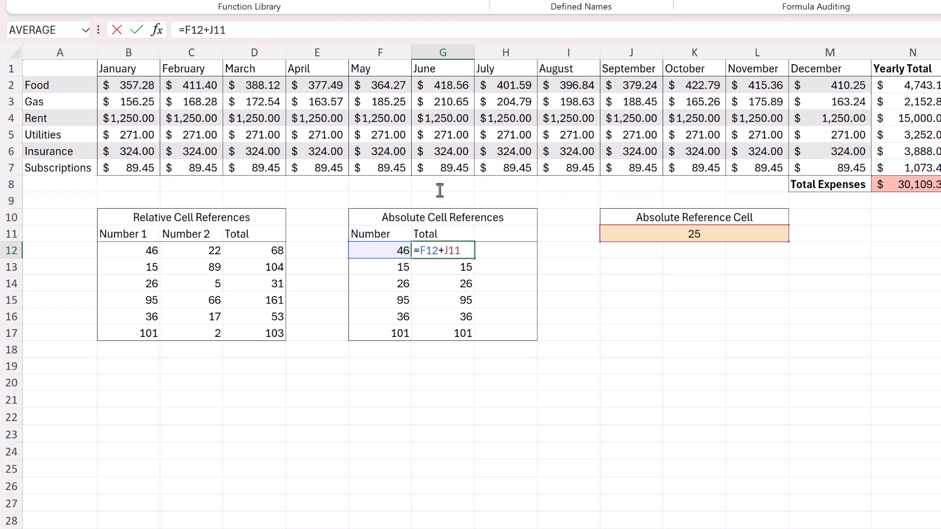
pyautogui.write('$J$')
pyautogui.press('Return')
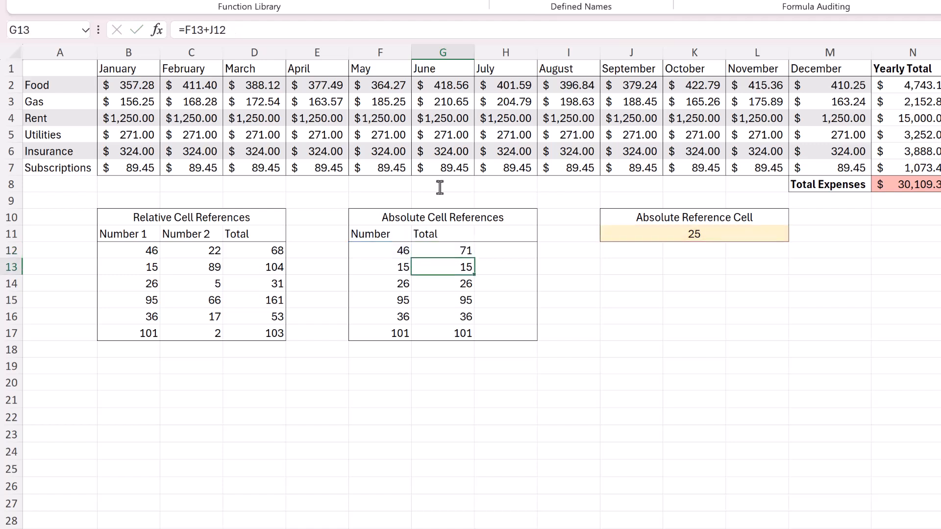
# Fill the absolute-reference formula from G12 down to G17 and inspect the references in G15
pyautogui.click(453, 250)
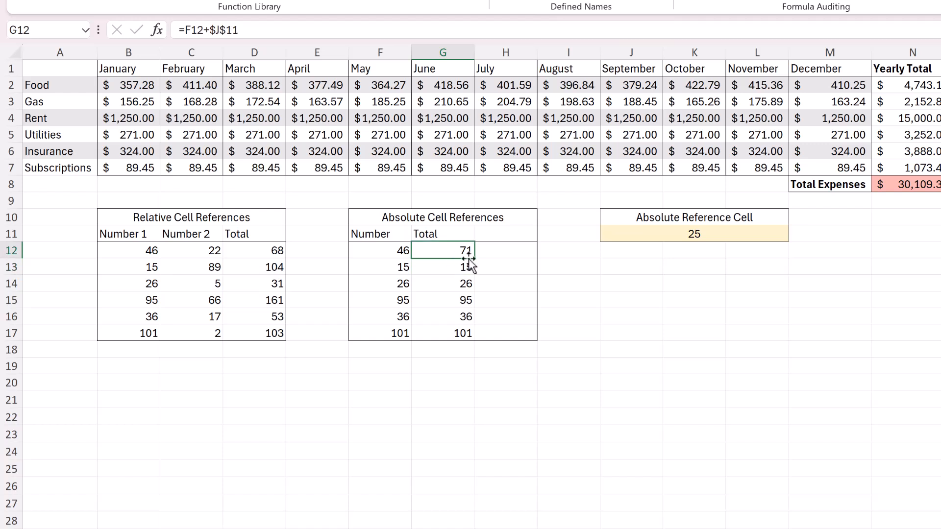
pyautogui.moveTo(474, 260); pyautogui.dragTo(475, 341)
pyautogui.click(634, 330)
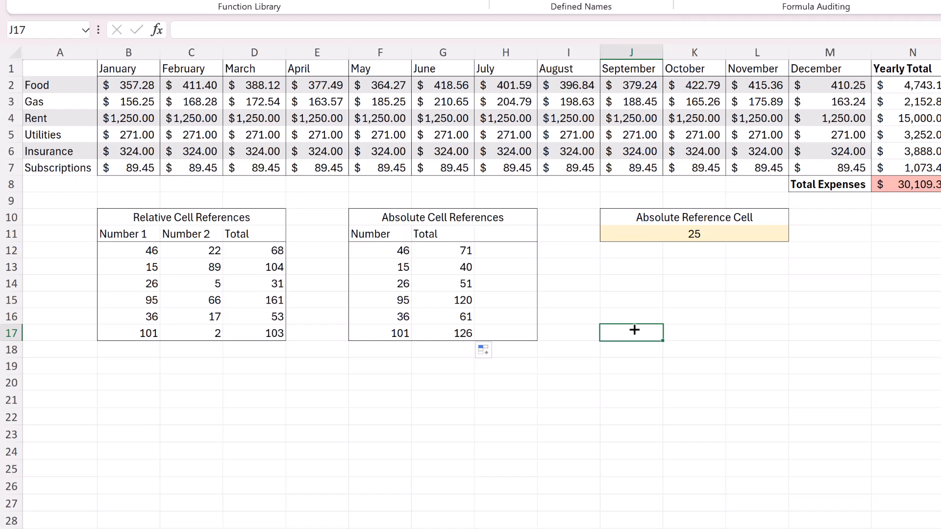
pyautogui.doubleClick(446, 300)
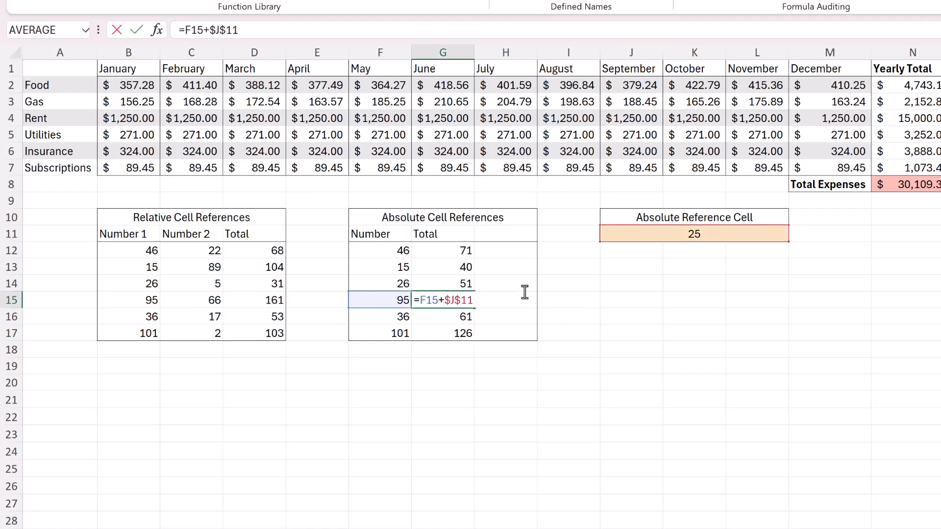
pyautogui.press('Escape')
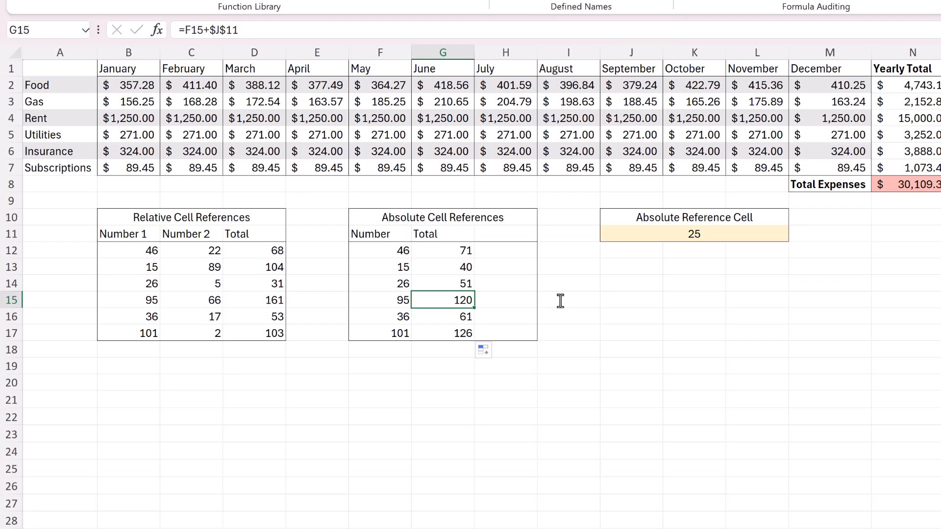
# Set the value of the Absolute Reference Cell J11 to 100
pyautogui.click(689, 234)
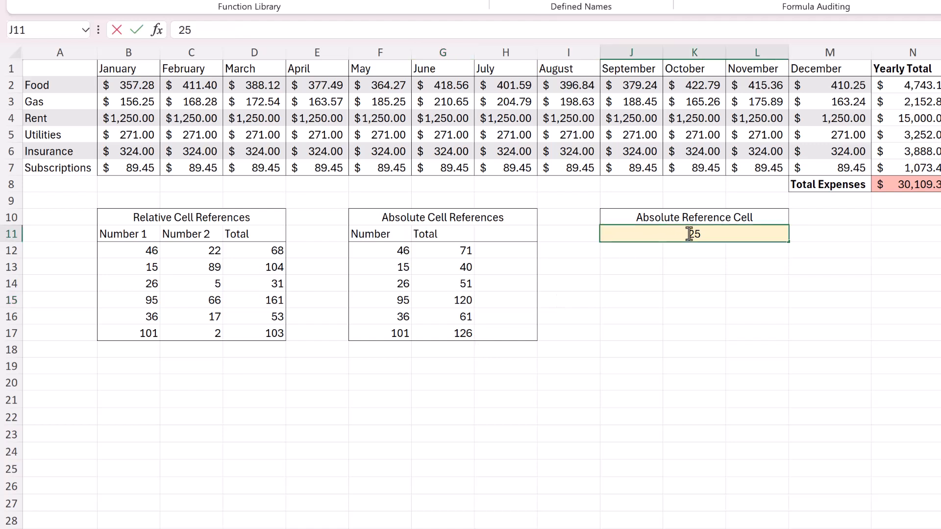
pyautogui.doubleClick(688, 234)
pyautogui.write('100')
pyautogui.press('Return')
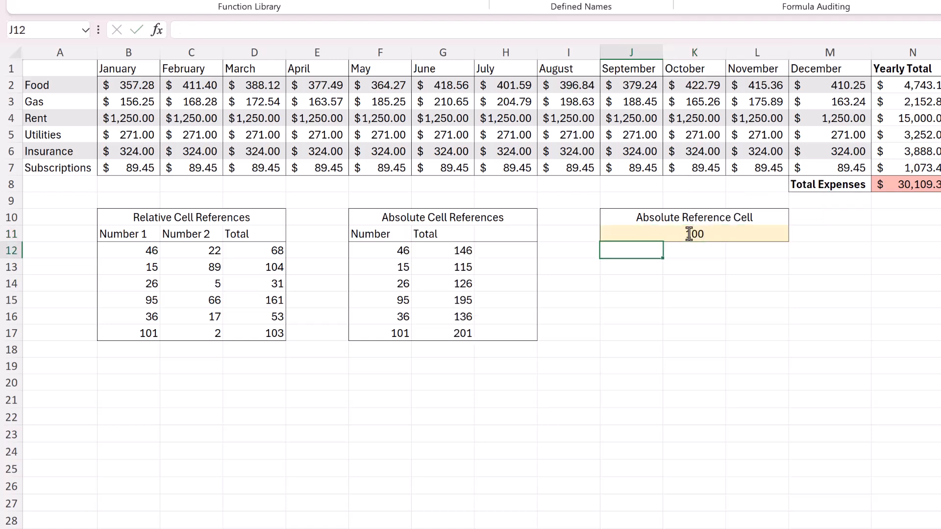